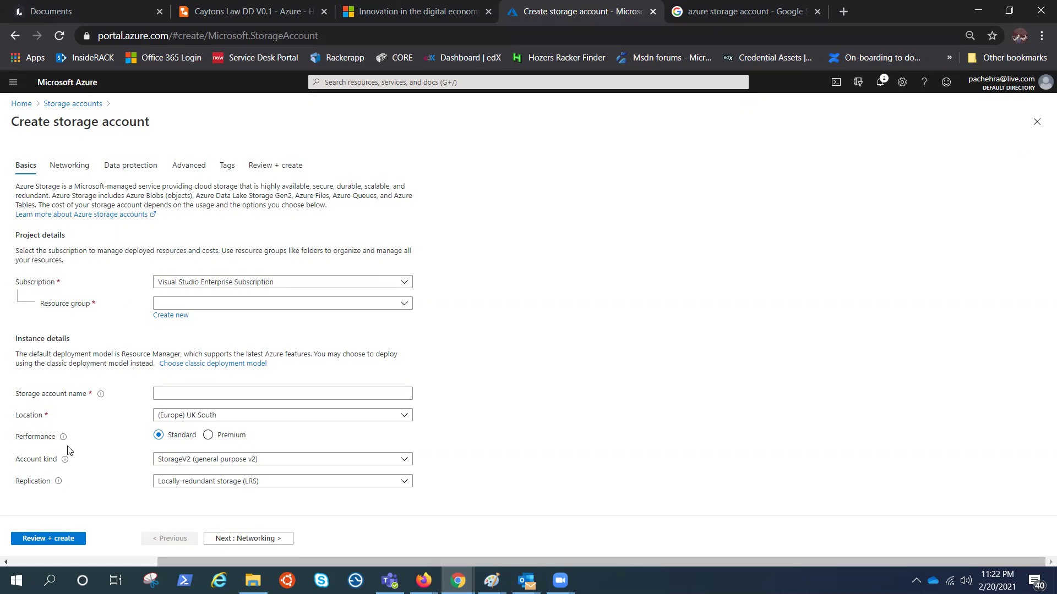
Step: Set storage account performance to Premium, keeping replication as Locally-redundant storage (LRS)
left_click(397, 484)
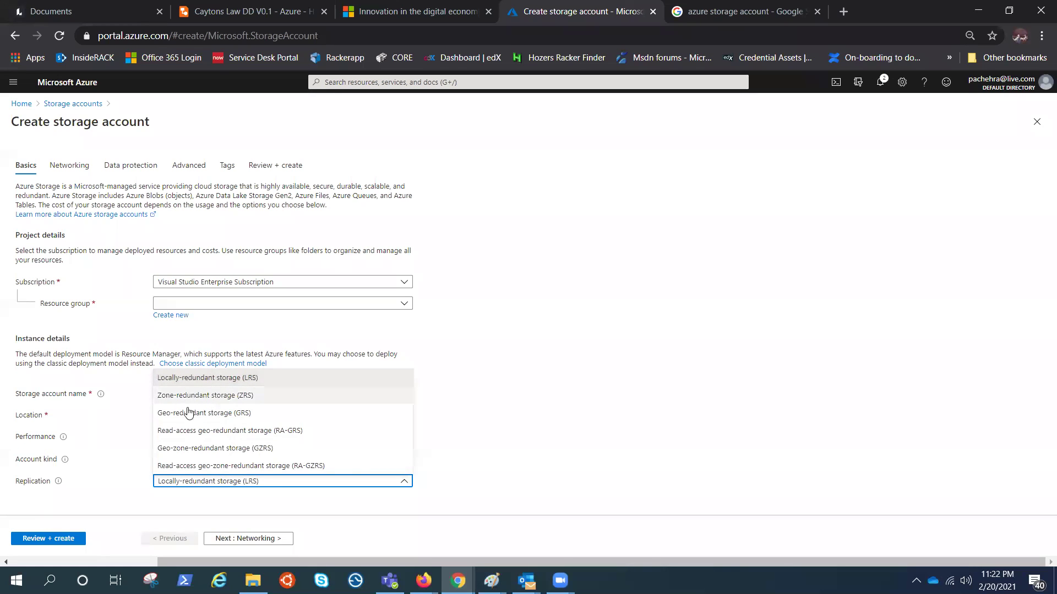
left_click(470, 427)
left_click(209, 436)
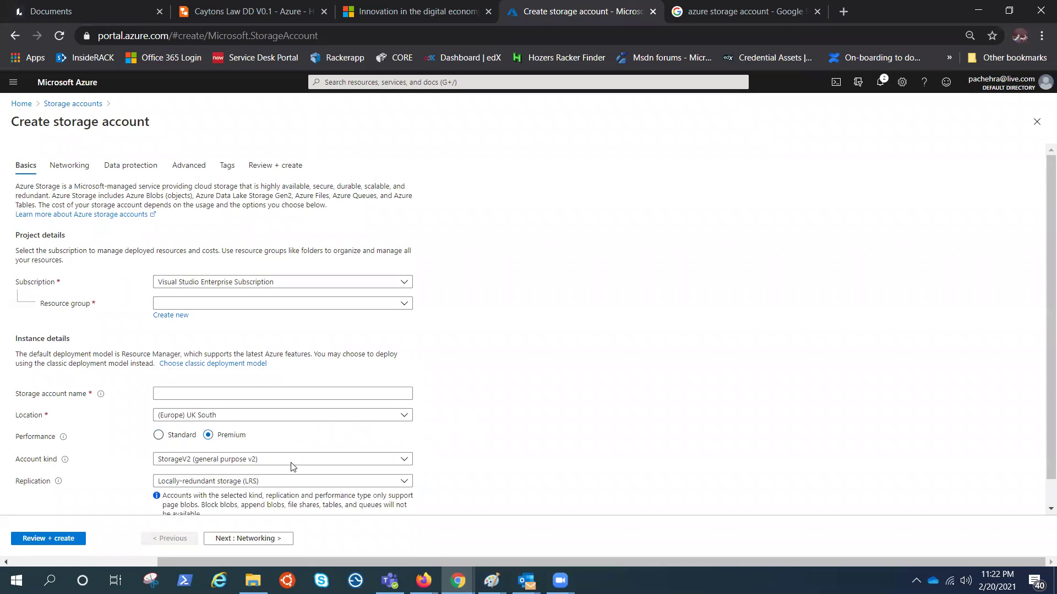
left_click(295, 481)
left_click(545, 433)
left_click(405, 483)
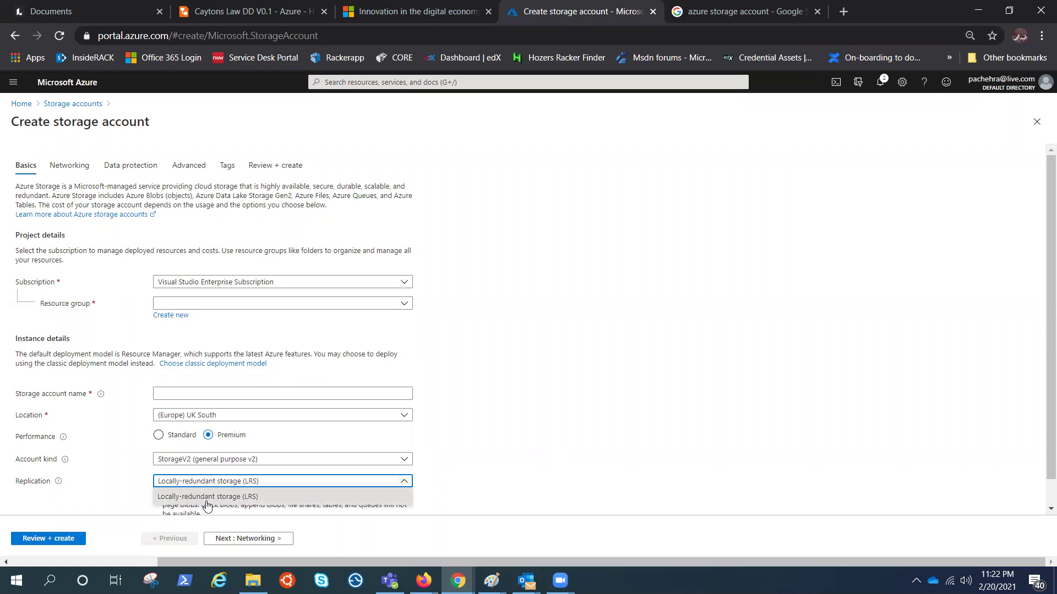
left_click(272, 499)
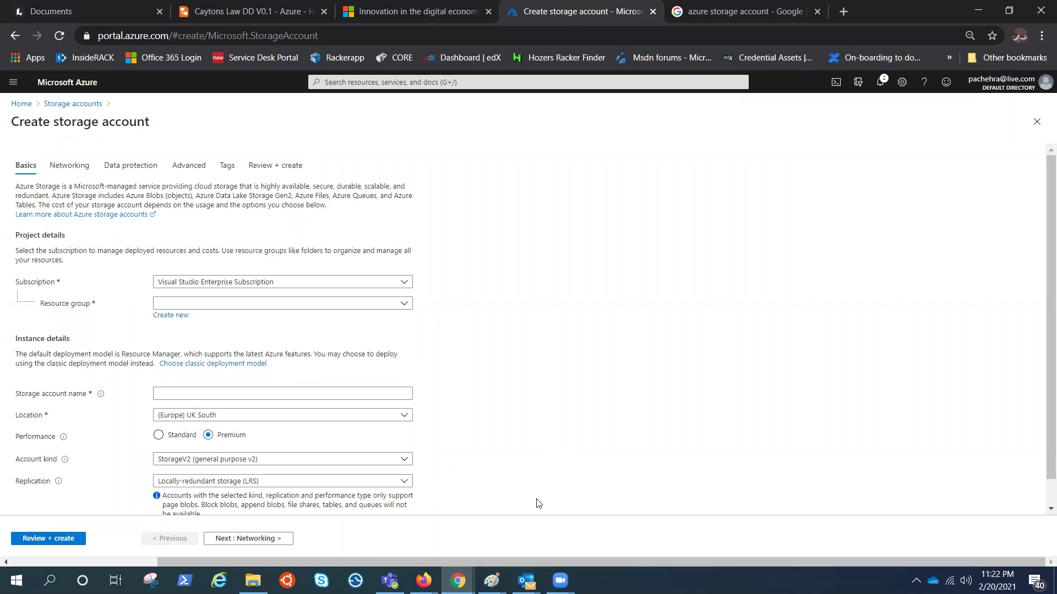
Step: In the regions diagram in Paint, frame the 'Replication or Storage Redundancy' title in a pink rectangle
left_click(492, 580)
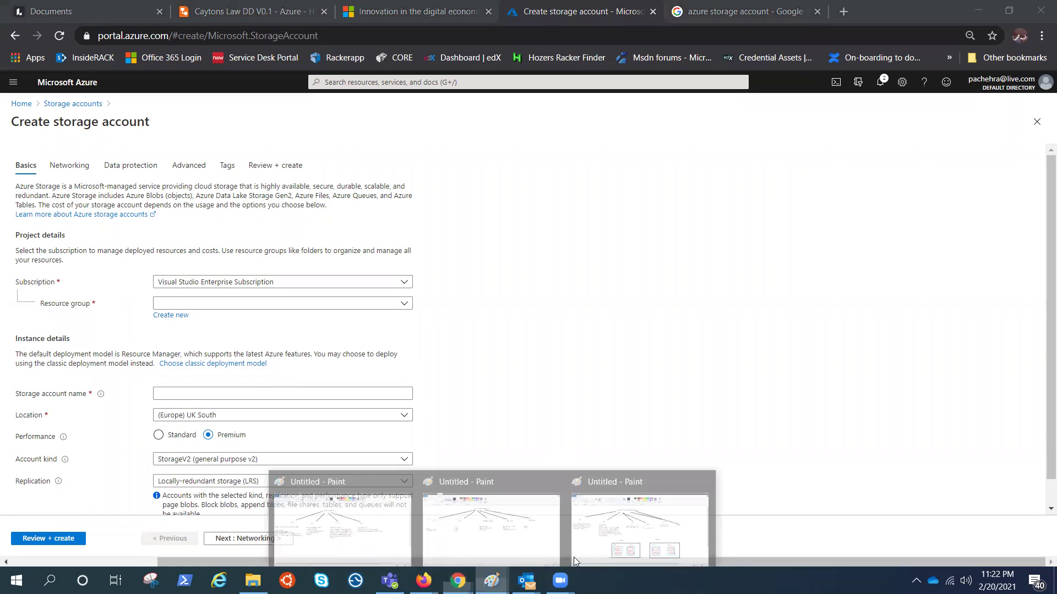
left_click(639, 523)
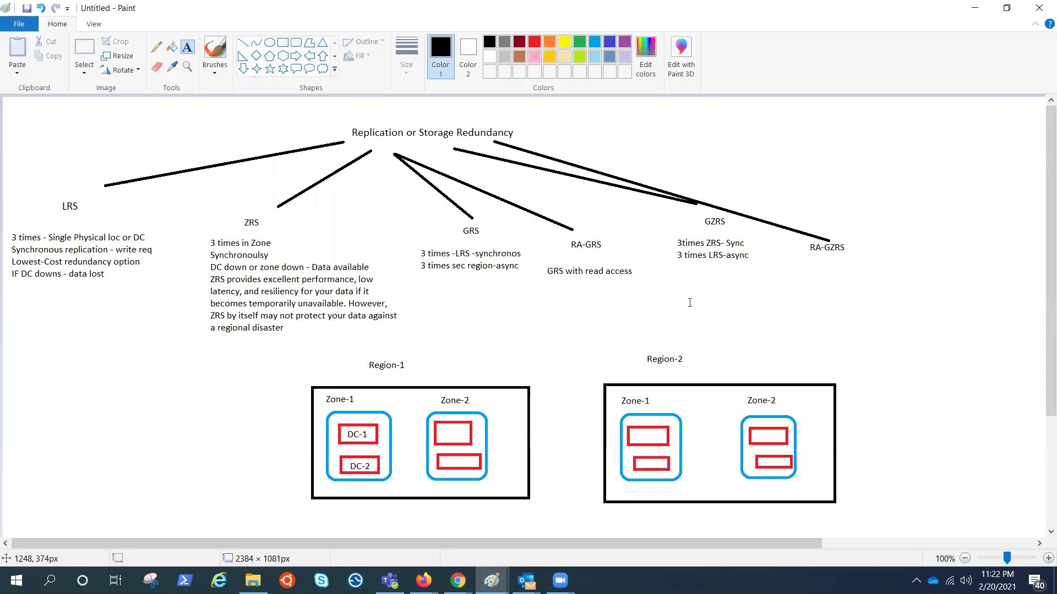
left_click(283, 42)
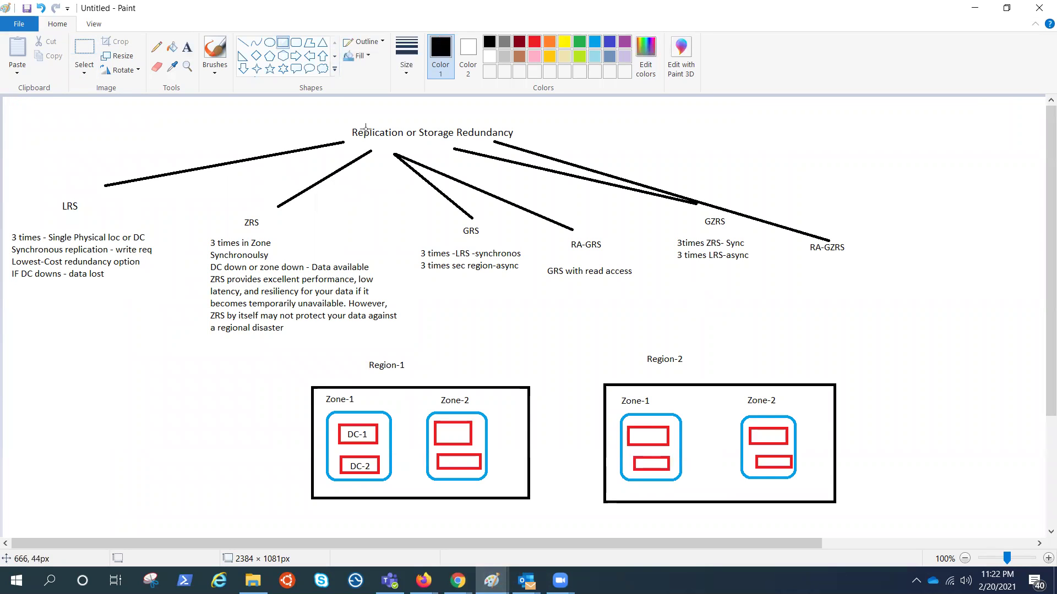
mouse_move(344, 113)
left_mouse_down()
mouse_move(392, 147)
mouse_move(517, 145)
left_mouse_up()
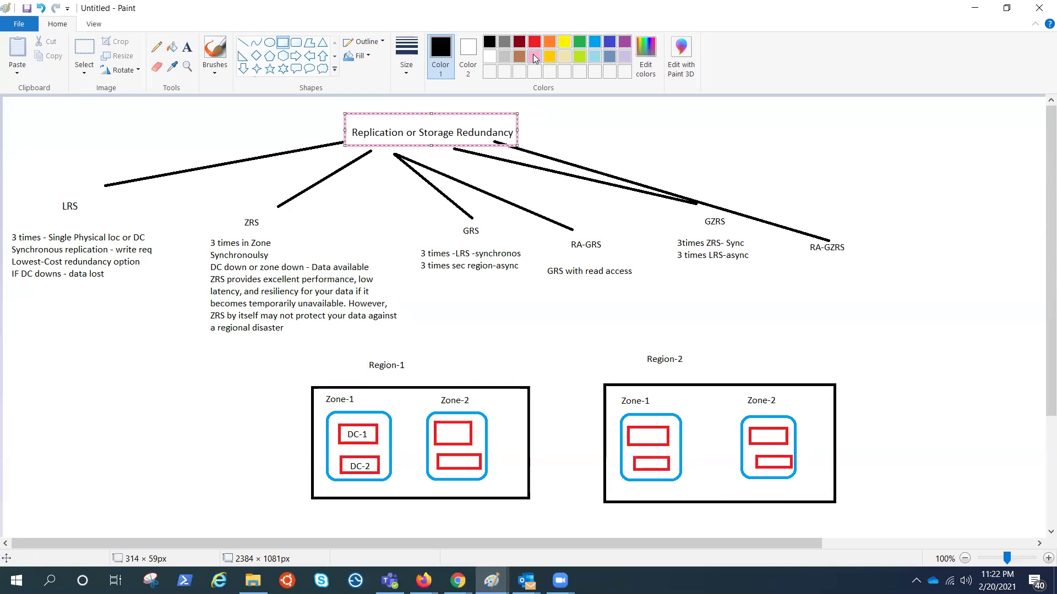
left_click(534, 57)
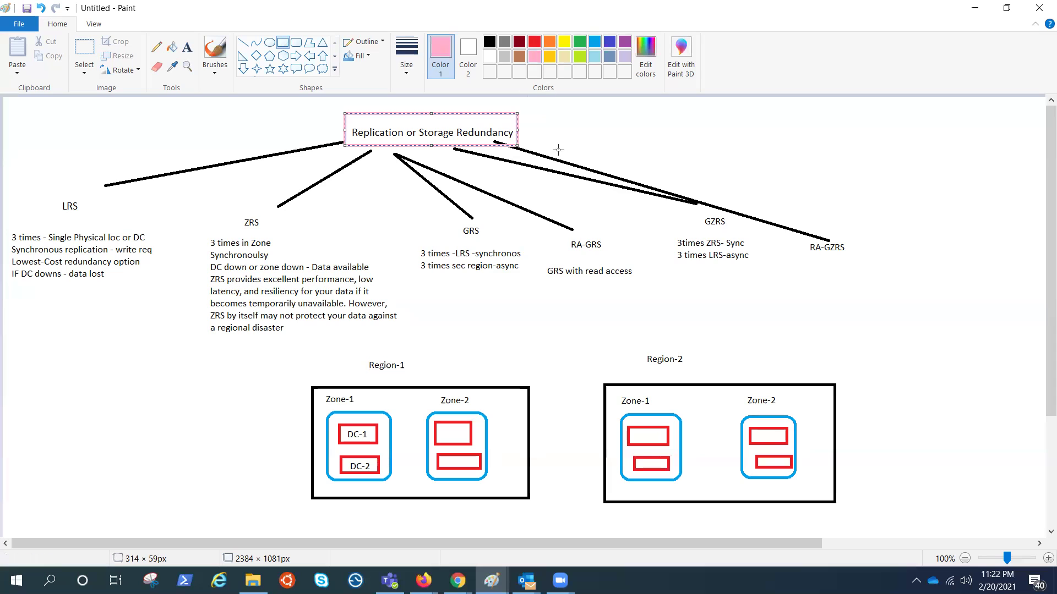
left_click(481, 318)
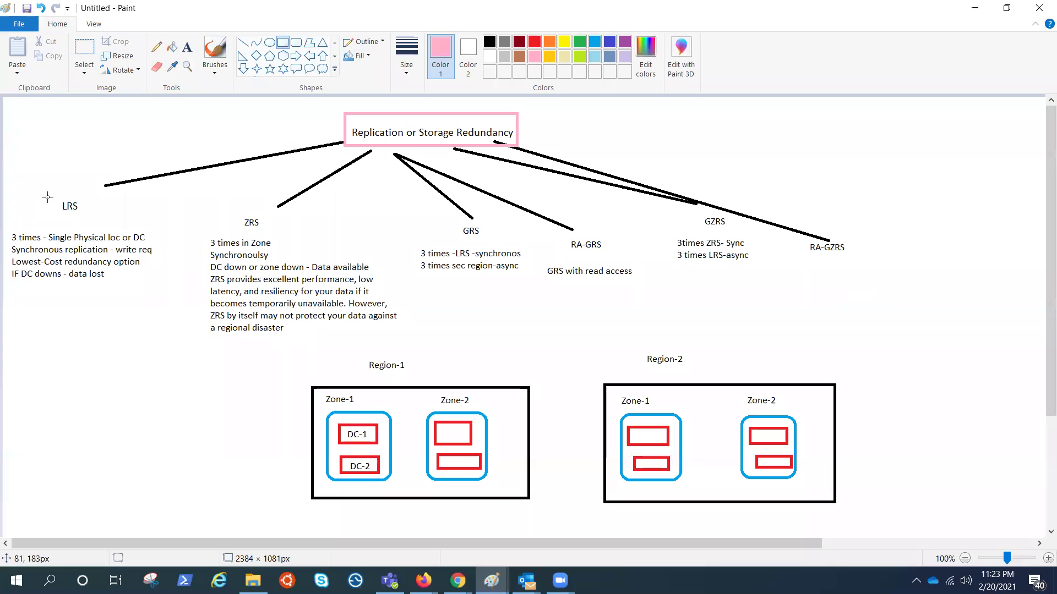
Step: Draw pink rectangles around LRS, ZRS, GRS with RA-GRS, GZRS, and RA-GZRS
left_click(282, 42)
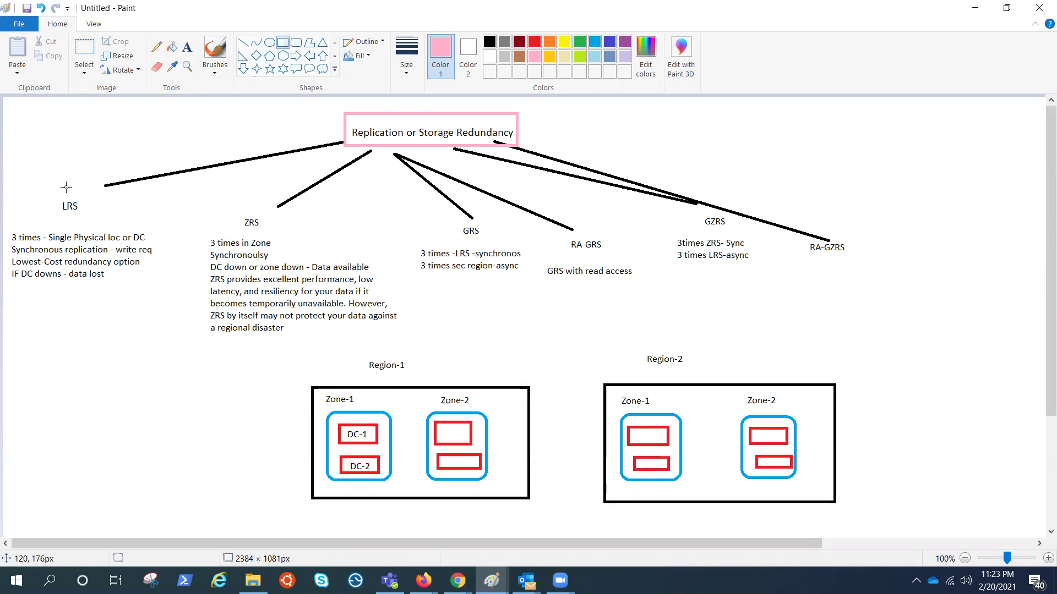
mouse_move(54, 192)
left_mouse_down()
mouse_move(57, 208)
mouse_move(92, 220)
left_mouse_up()
left_click_drag(228, 206, 276, 231)
mouse_move(444, 221)
left_mouse_down()
mouse_move(457, 234)
mouse_move(559, 237)
mouse_move(619, 255)
left_mouse_up()
left_click_drag(696, 215, 732, 232)
left_click_drag(796, 240, 865, 259)
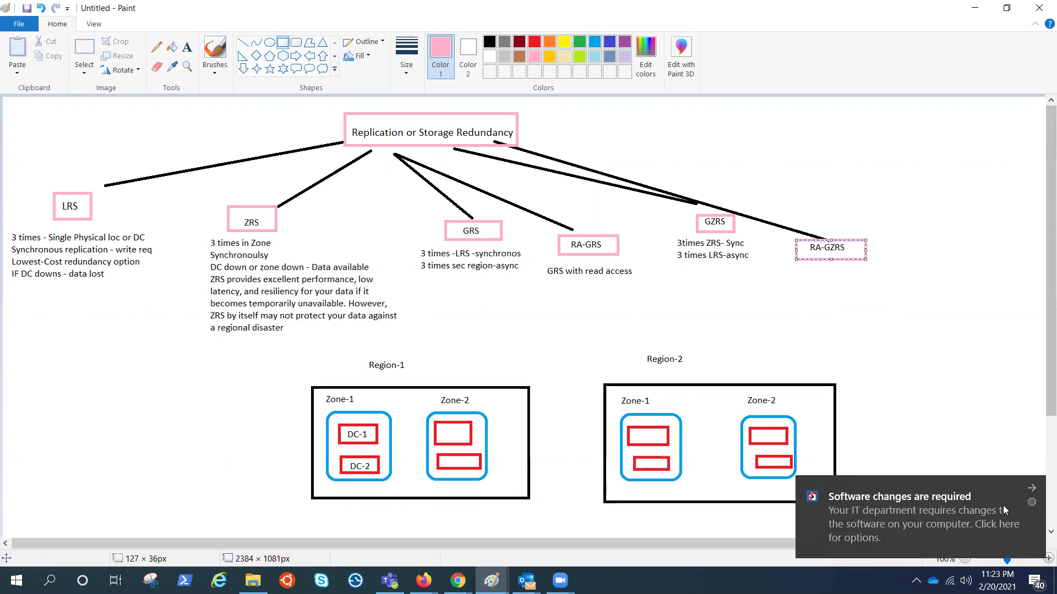
left_click(1031, 491)
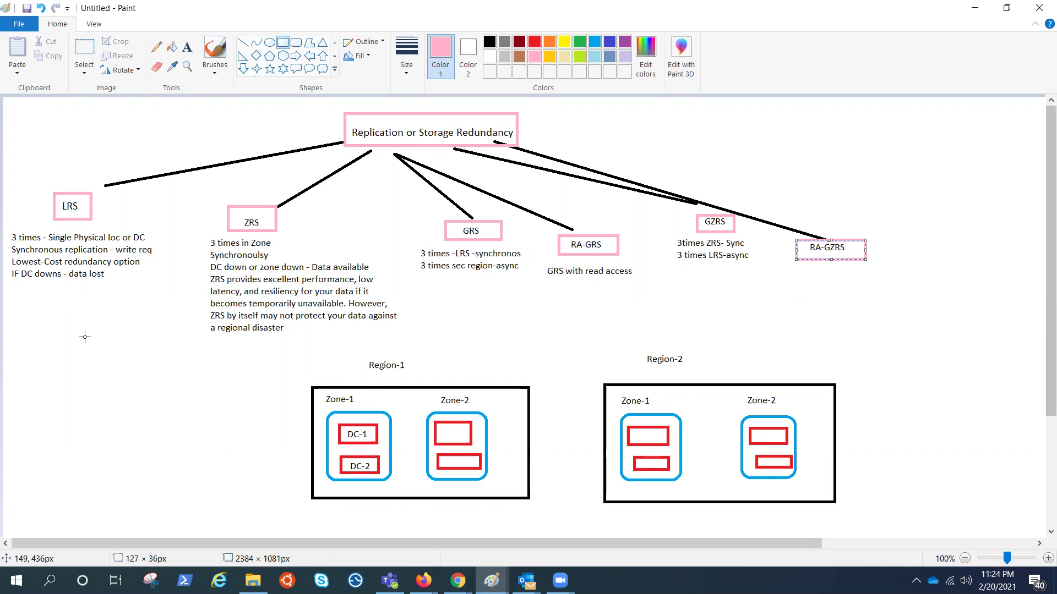
left_click(189, 51)
left_click_drag(6, 227, 163, 297)
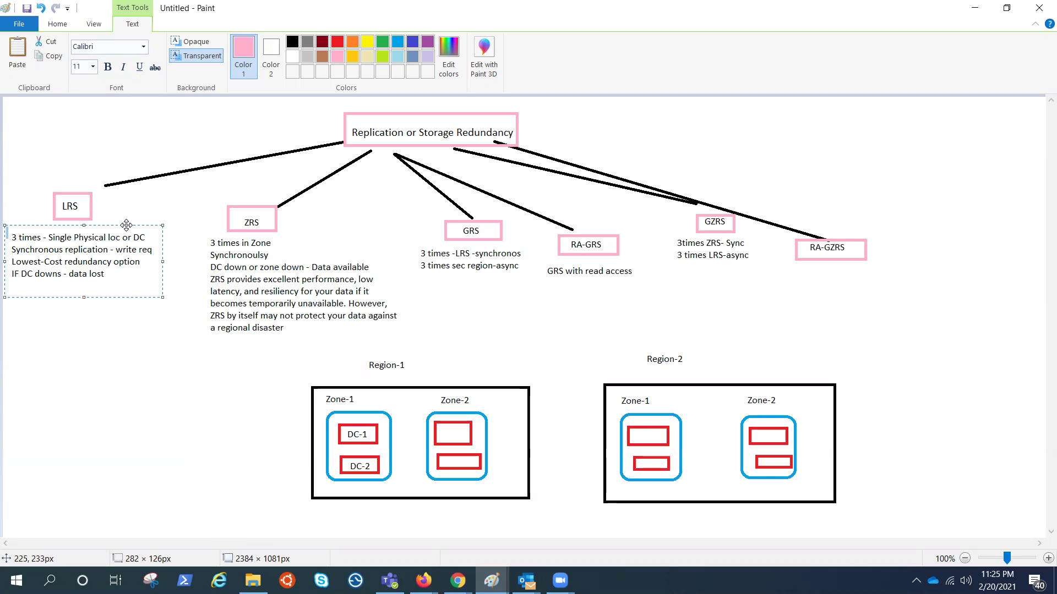
left_click(158, 397)
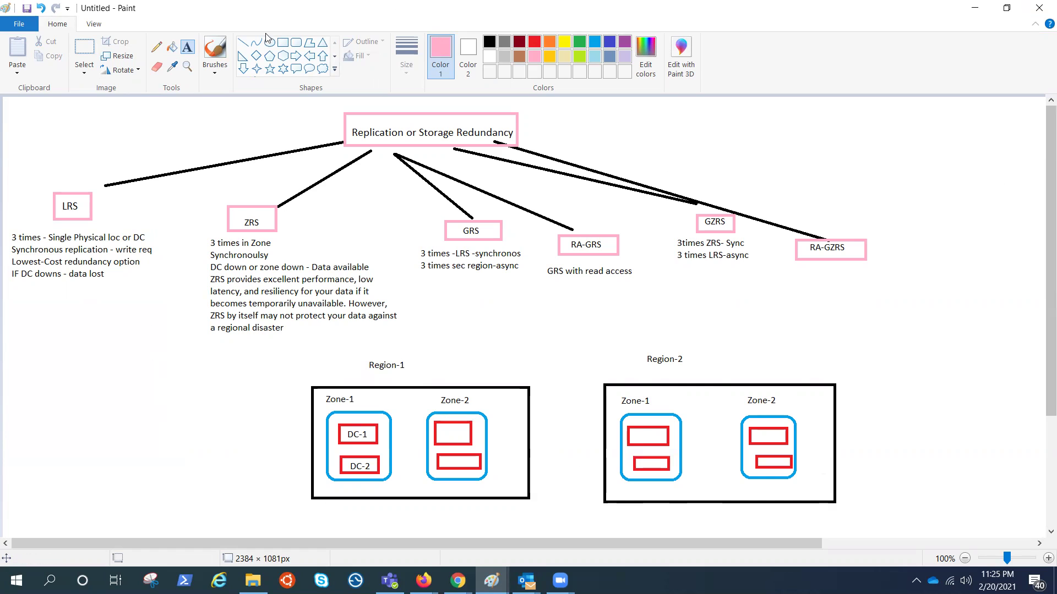
Step: Choose the last brush style and paint a pink stroke beside Region-1
left_click(218, 69)
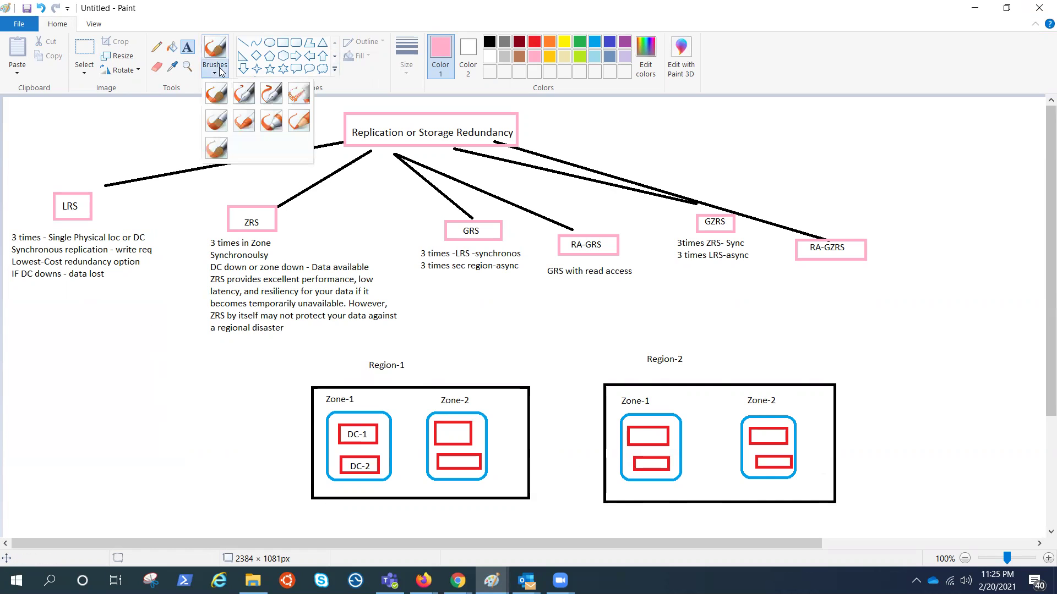
left_click(220, 157)
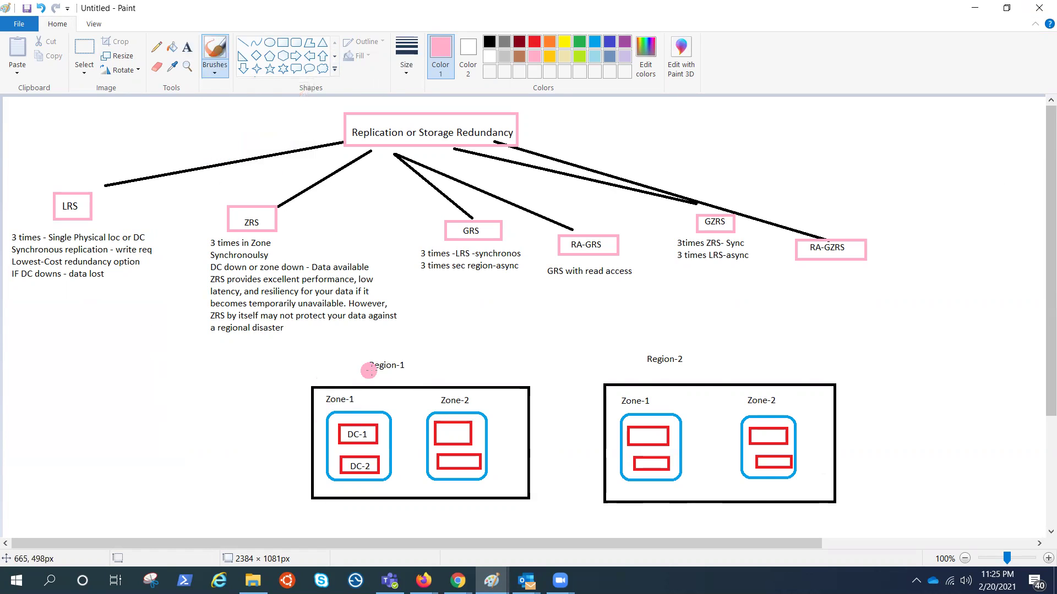
left_click_drag(415, 363, 452, 352)
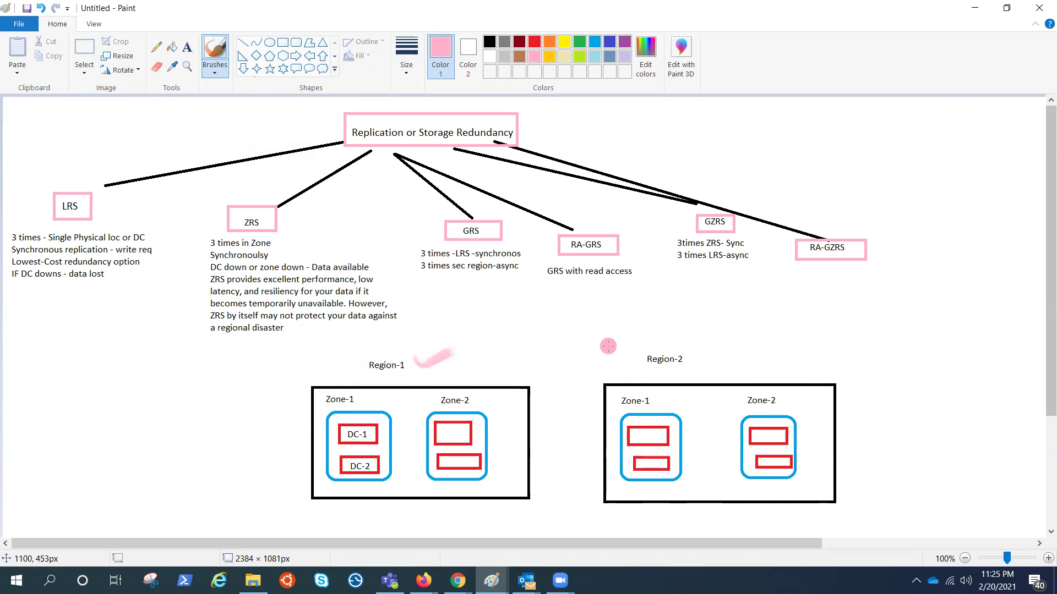
Step: With another brush in black, tick Region-2 and the Zone-1 and Zone-2 labels
left_click(215, 69)
left_click(244, 121)
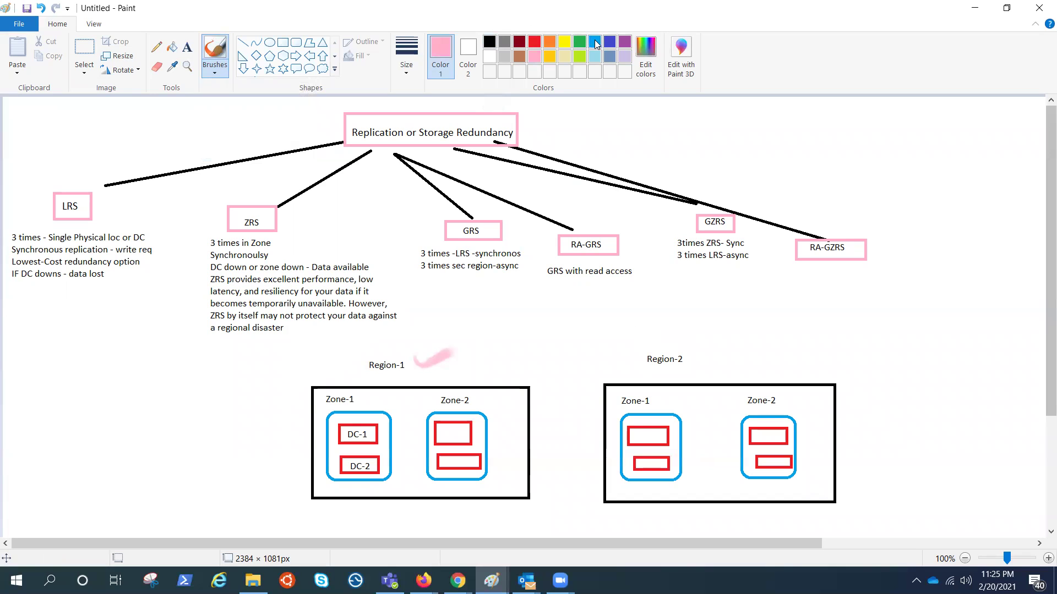
left_click(489, 41)
mouse_move(698, 356)
left_mouse_down()
mouse_move(706, 364)
mouse_move(733, 347)
left_mouse_up()
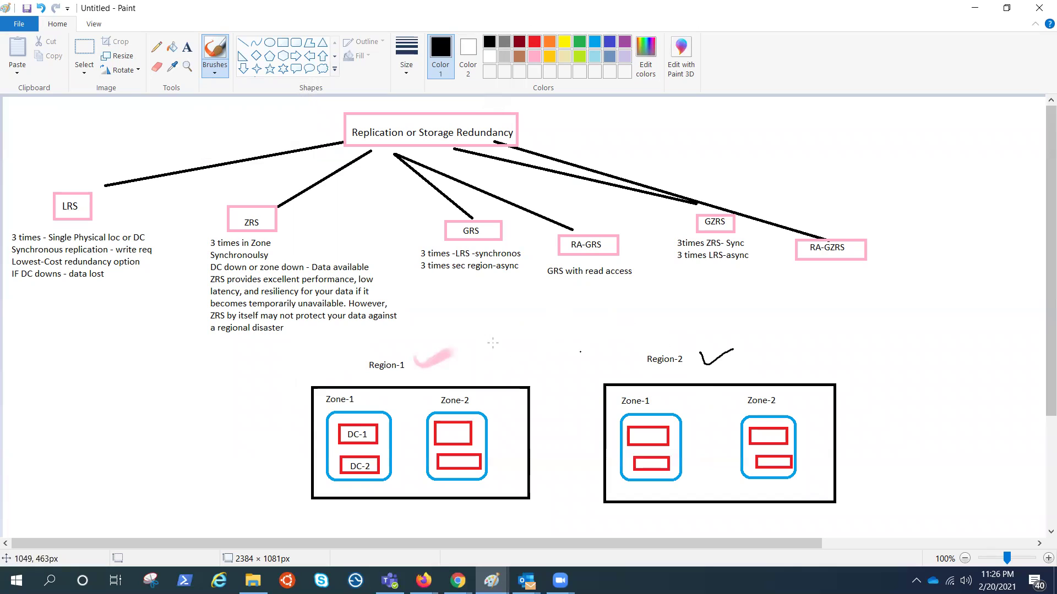
left_click_drag(360, 400, 390, 389)
left_click_drag(478, 400, 515, 393)
left_click_drag(655, 404, 667, 404)
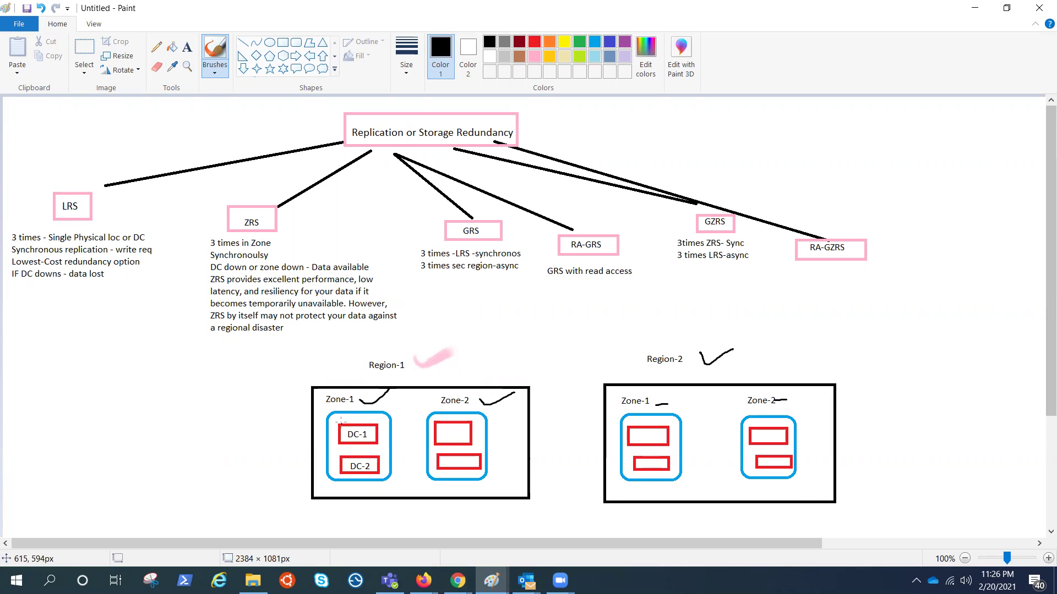
Step: Add black marks at Zone-1's corner, beside DC-2 and after LRS, plus a leader line from DC-1
left_click_drag(338, 417, 350, 406)
left_click_drag(333, 464, 348, 456)
left_click_drag(99, 207, 131, 204)
mouse_move(338, 433)
left_mouse_down()
mouse_move(250, 434)
mouse_move(248, 415)
mouse_move(236, 435)
mouse_move(249, 435)
left_mouse_up()
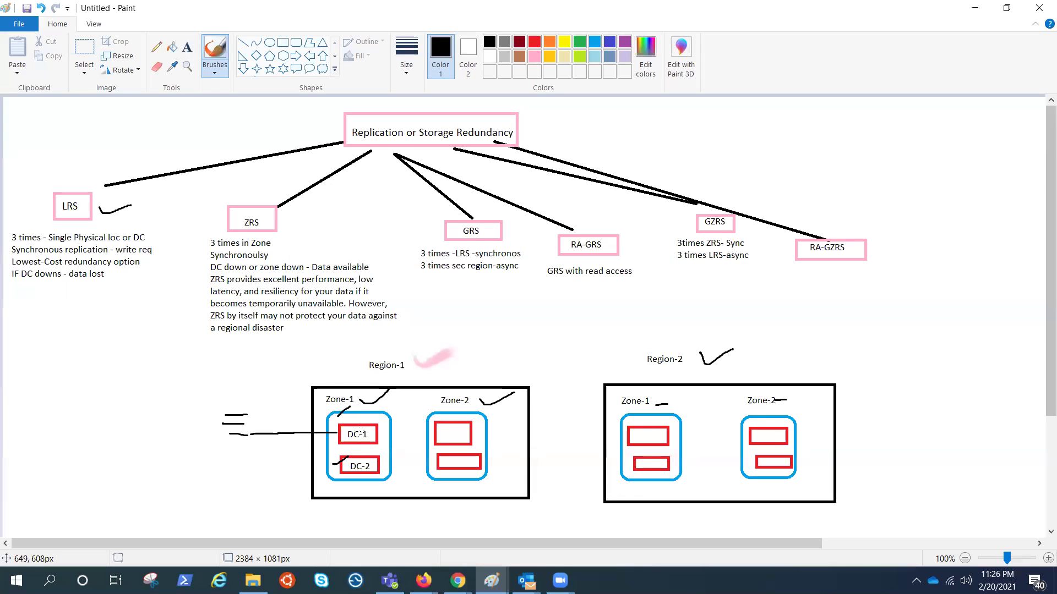